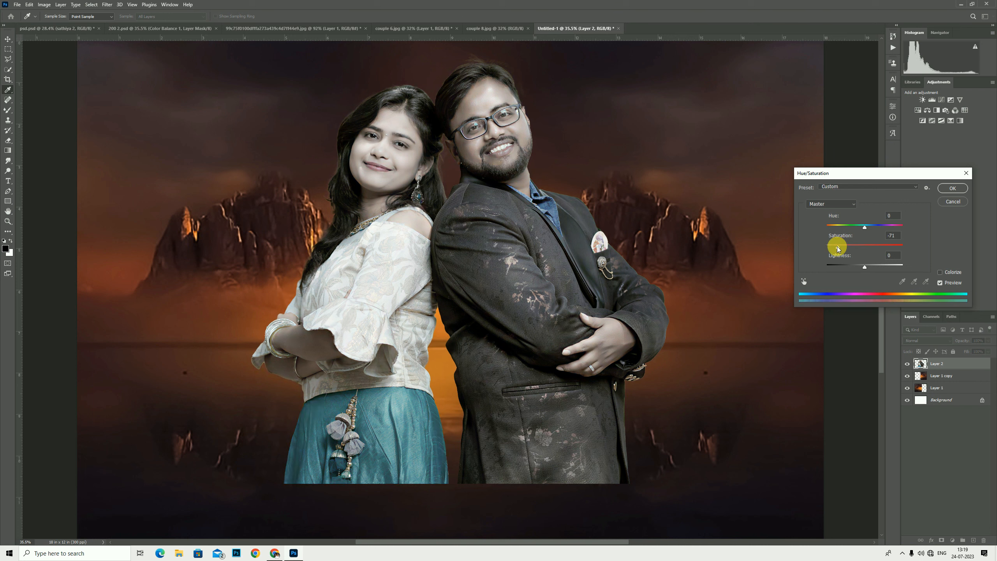
# - Reduce the saturation of individual colour ranges on the couple's Layer 2 and apply the Hue/Saturation adjustment
pyautogui.click(844, 203)
pyautogui.click(824, 232)
pyautogui.moveTo(846, 246)
pyautogui.mouseDown()
pyautogui.moveTo(812, 251)
pyautogui.moveTo(827, 247)
pyautogui.mouseUp()
pyautogui.click(831, 204)
pyautogui.click(824, 226)
pyautogui.click(953, 188)
# - Fade the lower bodies of the large couple on Layer 2 into the background with a very large soft eraser
pyautogui.press('e')
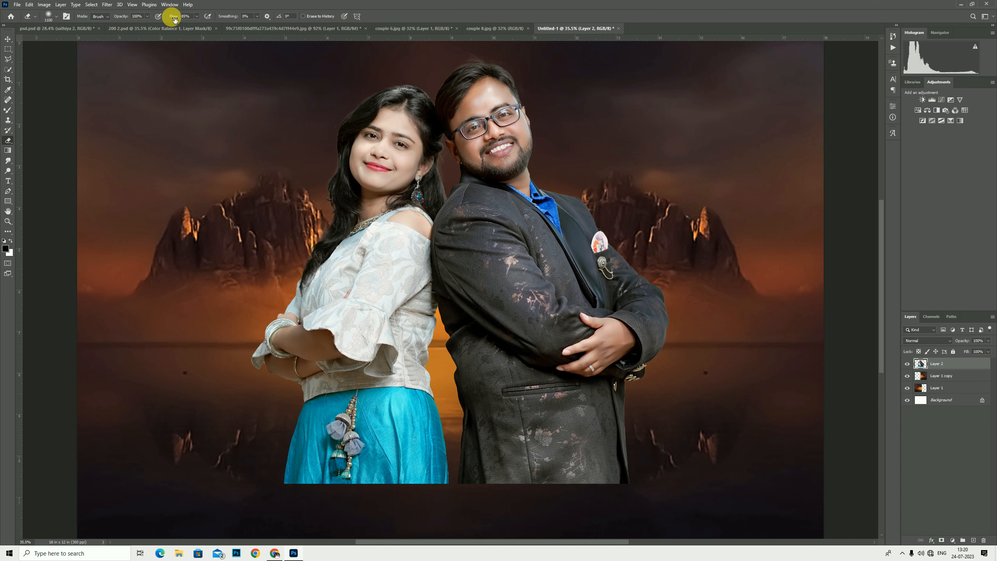
pyautogui.scroll(-1, 634, 326)
pyautogui.press(']')
pyautogui.press(']')
pyautogui.press(']')
pyautogui.press(']')
pyautogui.press(']')
pyautogui.press(']')
pyautogui.press(']')
pyautogui.press(']')
pyautogui.press(']')
pyautogui.press(']')
pyautogui.press(']')
pyautogui.press(']')
pyautogui.press(']')
pyautogui.press(']')
pyautogui.press(']')
pyautogui.press(']')
pyautogui.press(']')
pyautogui.press(']')
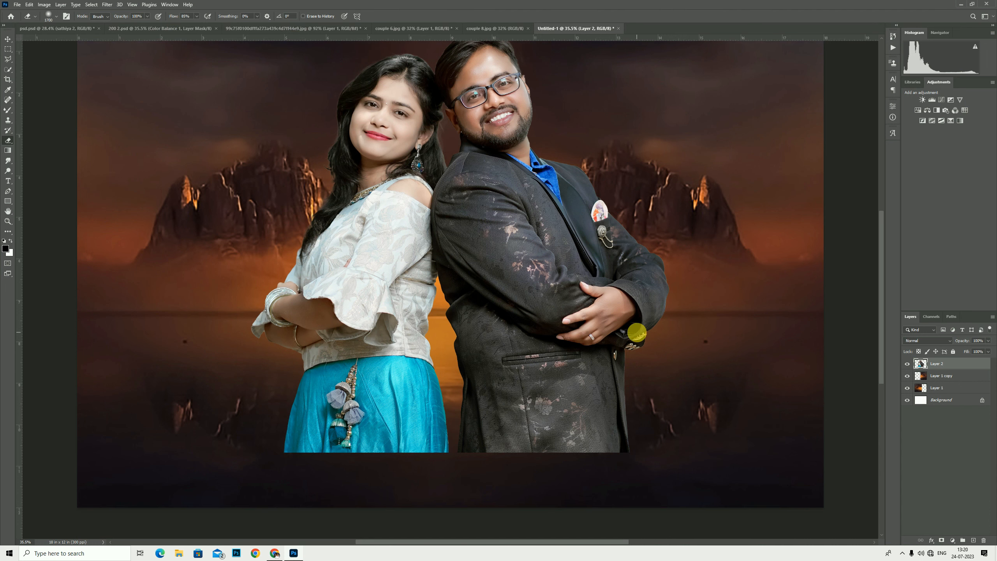
pyautogui.press(']')
pyautogui.moveTo(667, 551)
pyautogui.mouseDown()
pyautogui.moveTo(356, 558)
pyautogui.moveTo(527, 556)
pyautogui.mouseUp()
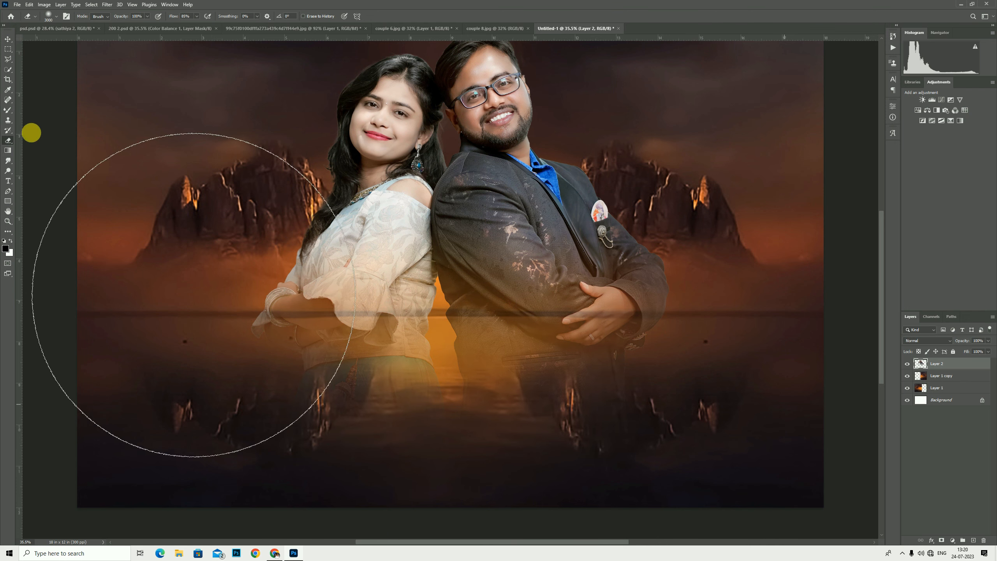
pyautogui.click(8, 221)
pyautogui.scroll(1, 483, 206)
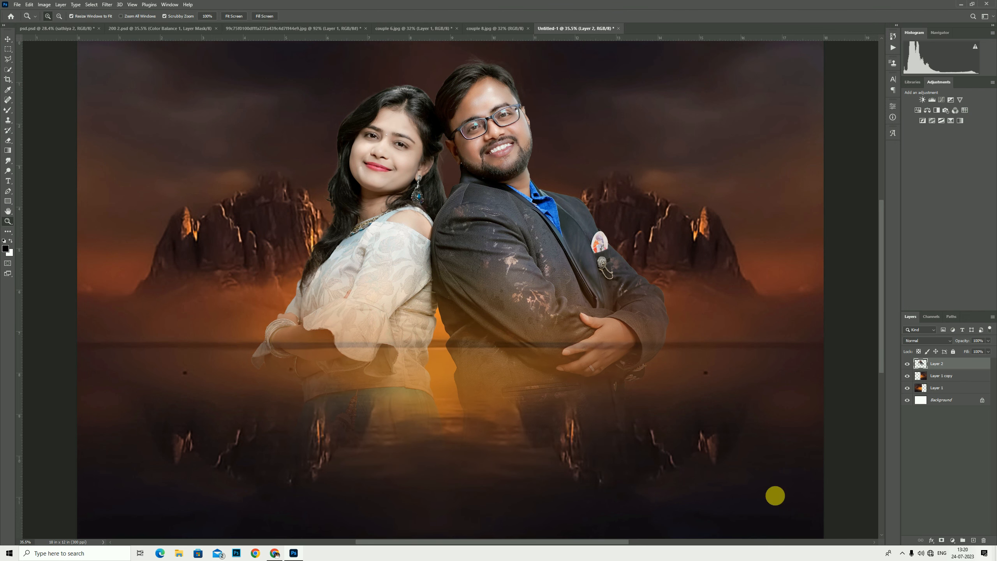
# - In the couple 8.jpg document, duplicate the background photo and select the couple automatically as the subject
pyautogui.click(287, 27)
pyautogui.click(365, 29)
pyautogui.press('n')
pyautogui.click(355, 28)
pyautogui.hotkey('ctrl', 'j')
pyautogui.click(8, 69)
pyautogui.click(228, 17)
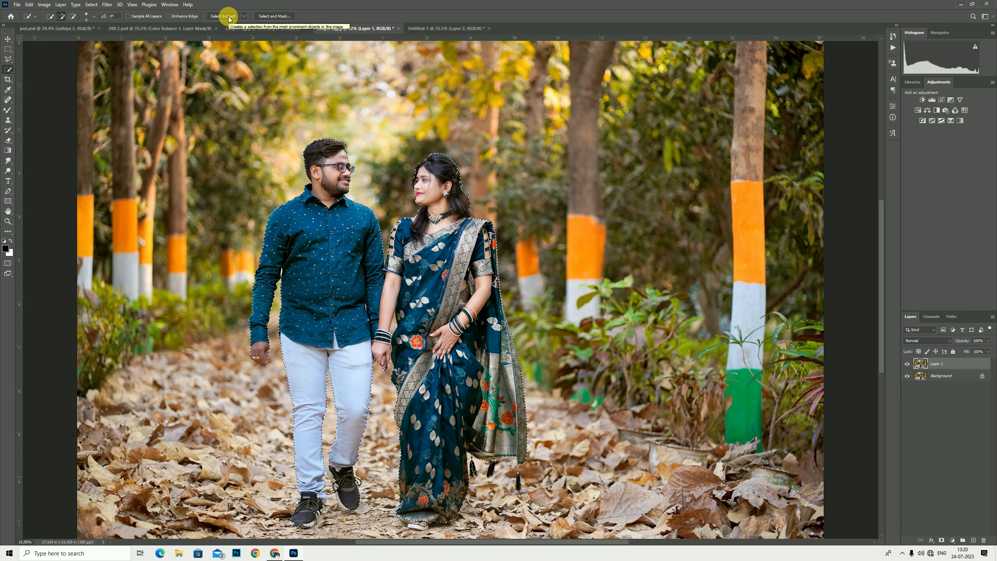
# - Refine the quick selection around the soles and edges of the man's shoes
pyautogui.scroll(13, 306, 507)
pyautogui.moveTo(545, 510)
pyautogui.mouseDown()
pyautogui.moveTo(507, 527)
pyautogui.moveTo(559, 512)
pyautogui.mouseUp()
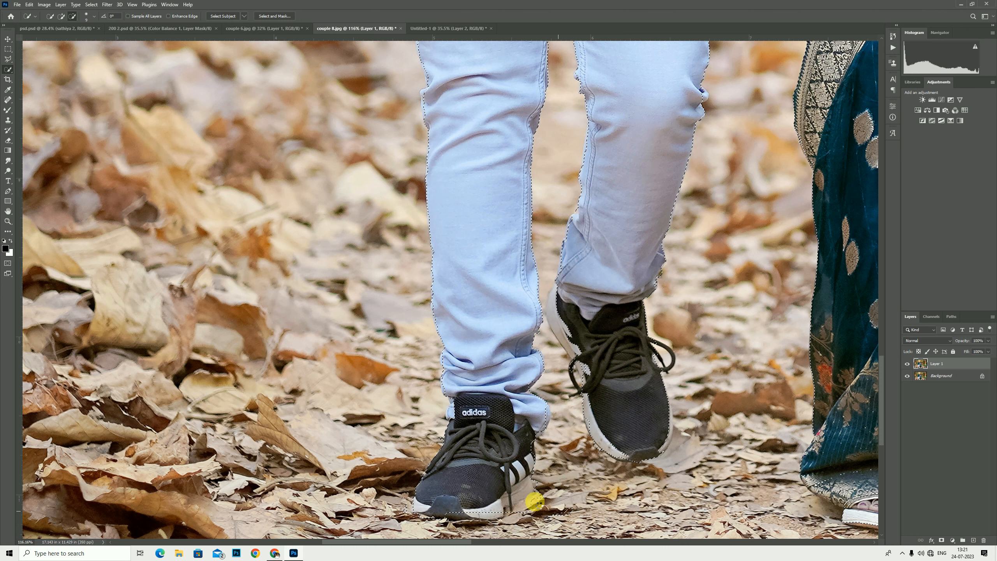
pyautogui.moveTo(557, 308)
pyautogui.mouseDown()
pyautogui.moveTo(575, 356)
pyautogui.moveTo(565, 342)
pyautogui.mouseUp()
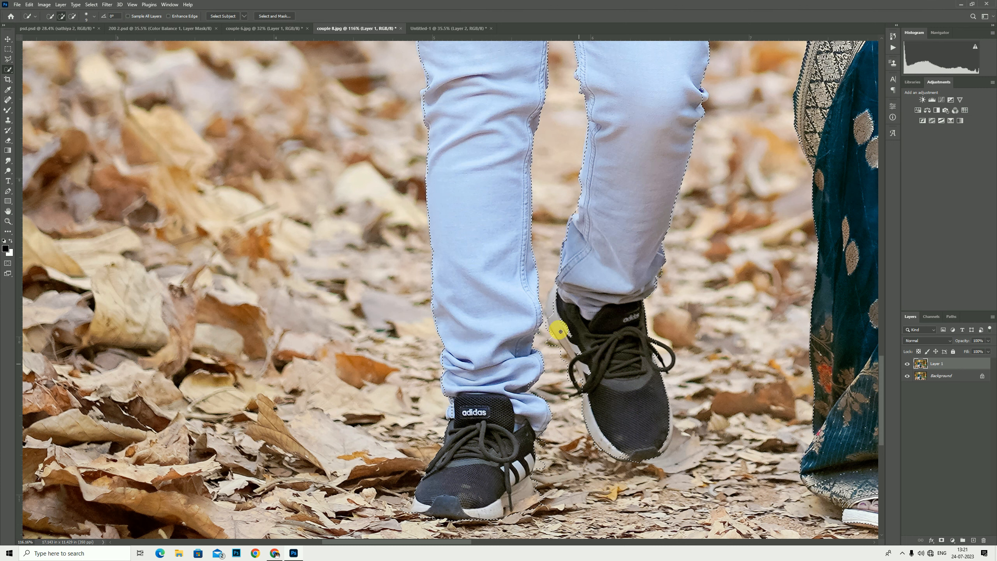
pyautogui.press('z')
pyautogui.hotkey('ctrl', '0')
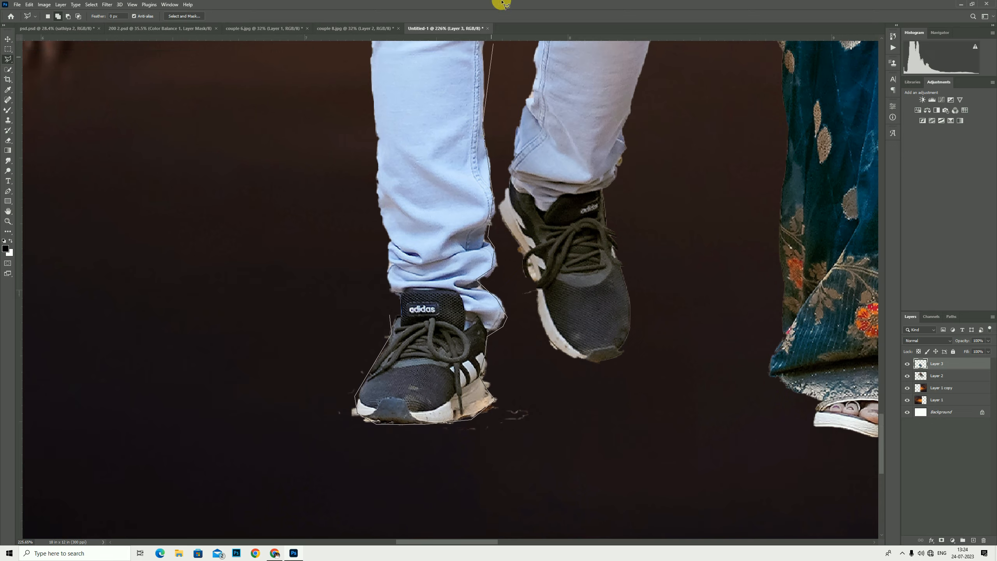
# - Trace the inner edges of the man's trouser legs with the Polygonal Lasso on Layer 3
pyautogui.scroll(3, 474, 317)
pyautogui.click(482, 302)
pyautogui.click(524, 152)
pyautogui.click(544, 216)
pyautogui.click(542, 298)
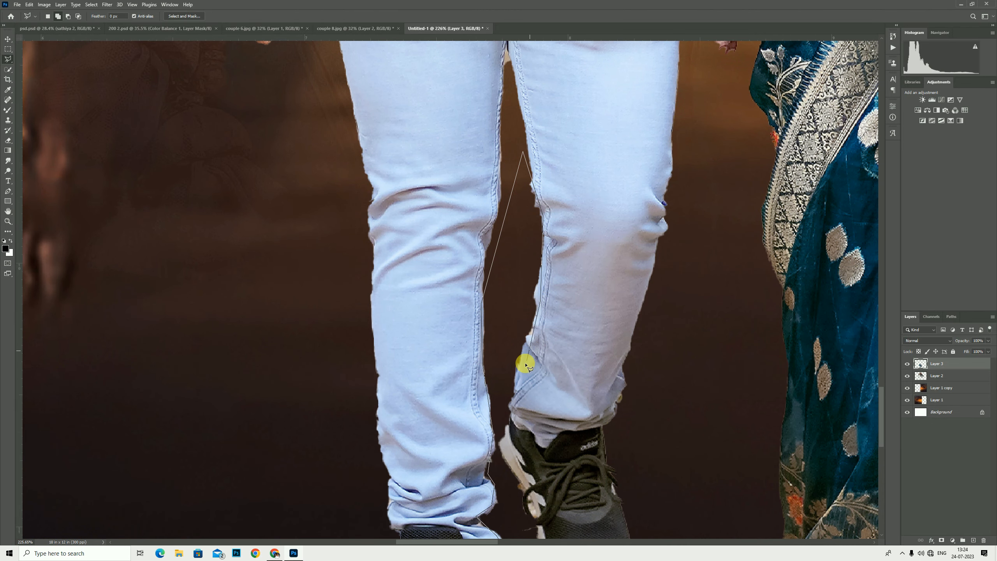
pyautogui.click(510, 405)
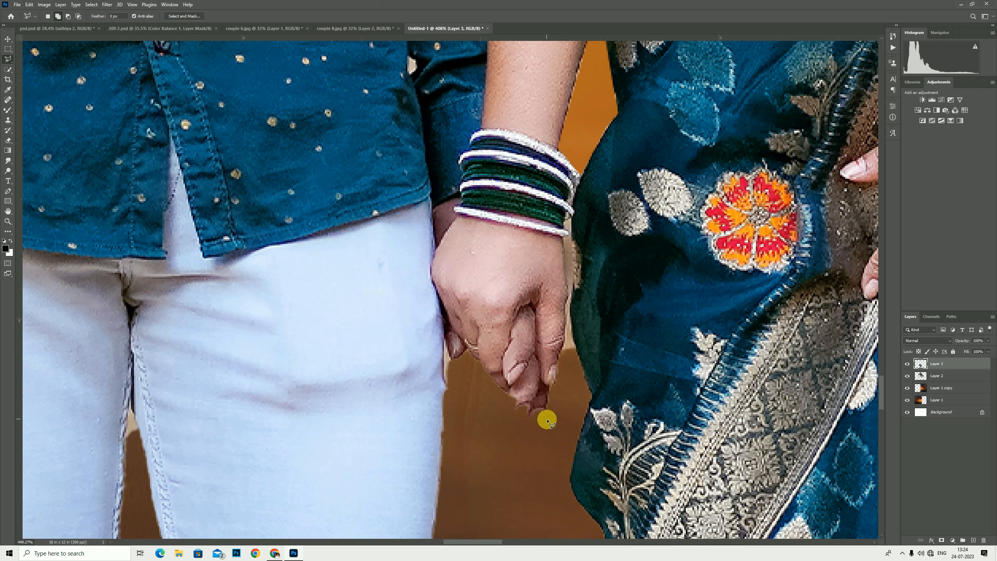
# - Outline the gap between the couple's joined hands, the bangles and the saree with the Polygonal Lasso
pyautogui.scroll(1, 546, 417)
pyautogui.click(505, 403)
pyautogui.click(544, 410)
pyautogui.click(561, 375)
pyautogui.click(565, 326)
pyautogui.click(571, 270)
pyautogui.click(566, 219)
pyautogui.click(571, 182)
pyautogui.click(585, 240)
pyautogui.click(575, 300)
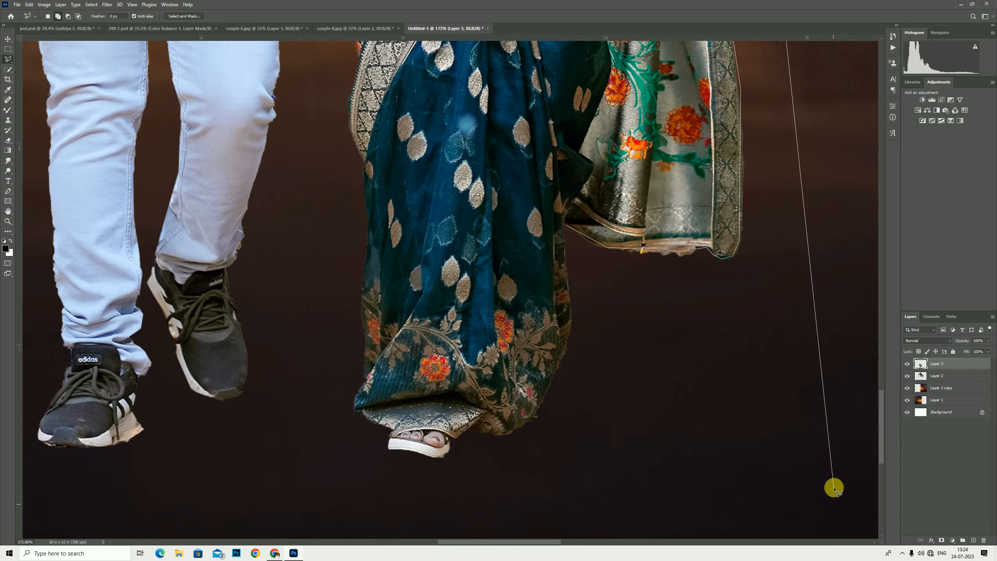
# - Close the lasso outline around the saree's hanging hem, delete the leftover background inside it and deselect
pyautogui.click(833, 485)
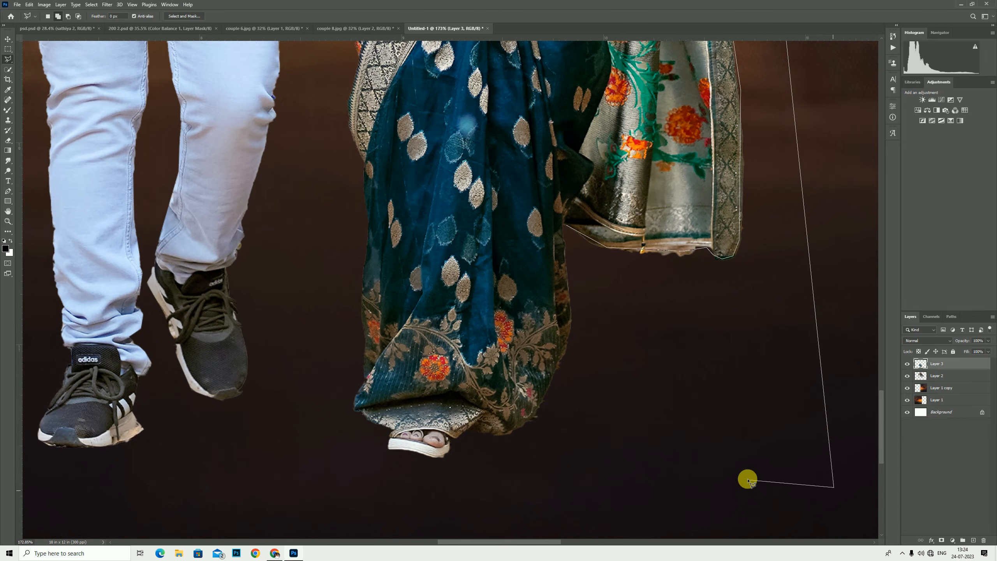
pyautogui.click(747, 477)
pyautogui.doubleClick(649, 416)
pyautogui.press('Delete')
pyautogui.rightClick(709, 261)
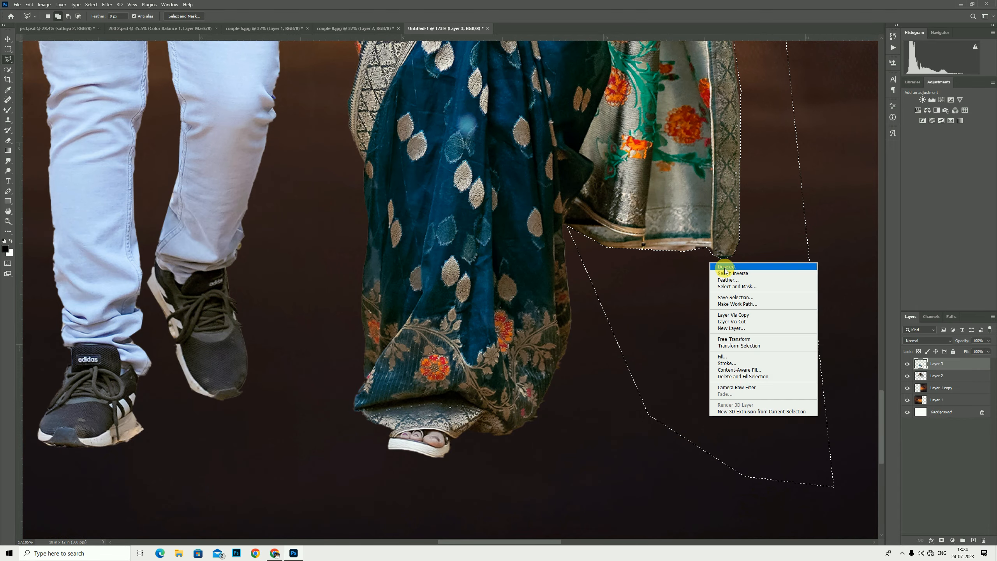
pyautogui.click(724, 268)
# - Examine the cut-out edges of the small couple up close and toggle Layer 3's visibility to check it
pyautogui.scroll(-5, 656, 407)
pyautogui.scroll(3, 534, 118)
pyautogui.scroll(3, 534, 117)
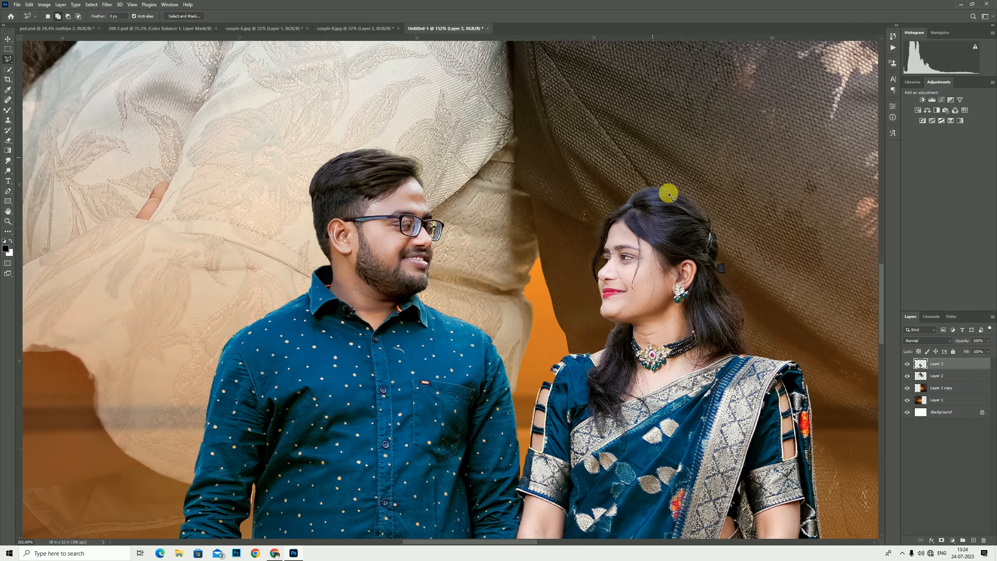
pyautogui.scroll(-1, 586, 292)
pyautogui.scroll(1, 604, 327)
pyautogui.press('z')
pyautogui.hotkey('ctrl', '0')
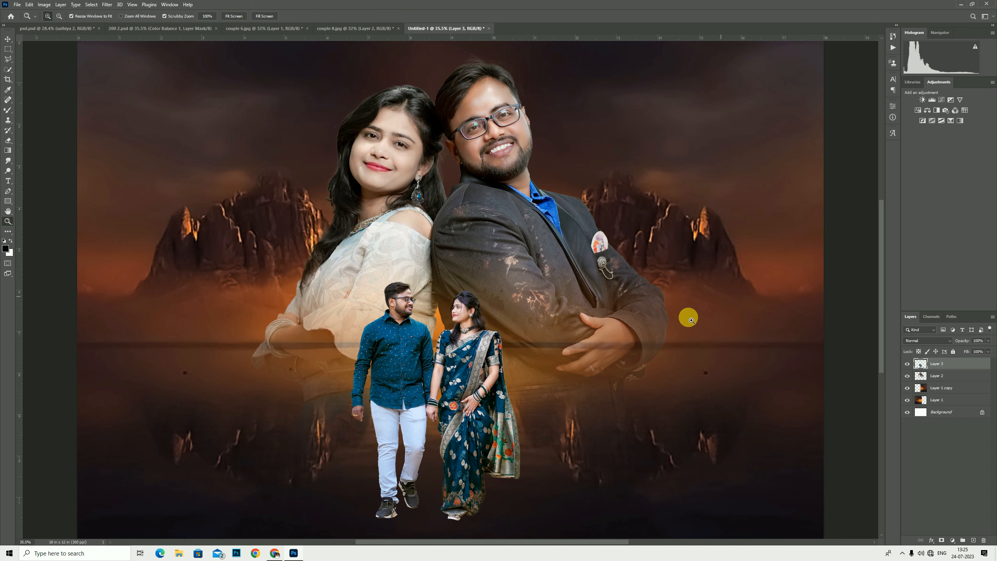
pyautogui.click(923, 375)
pyautogui.click(923, 366)
pyautogui.click(908, 364)
pyautogui.click(908, 364)
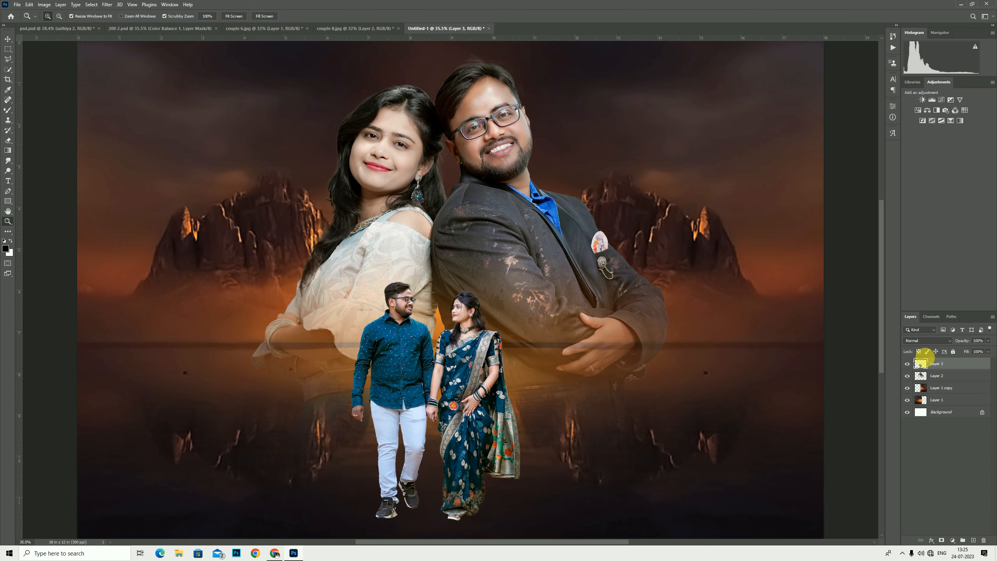
# - Duplicate Layer 3, fill the lower copy with black, and squash and skew it into a shadow behind the small couple
pyautogui.hotkey('ctrl', 'j')
pyautogui.click(937, 375)
pyautogui.press('v')
pyautogui.hotkey('alt', 'shift', 'BackSpace')
pyautogui.moveTo(435, 281); pyautogui.dragTo(451, 375)
# - Lower the shadow layer's opacity to about 40% and fill to 52%, and soften it with a Gaussian Blur
pyautogui.moveTo(988, 340); pyautogui.dragTo(967, 340)
pyautogui.moveTo(988, 351); pyautogui.dragTo(973, 351)
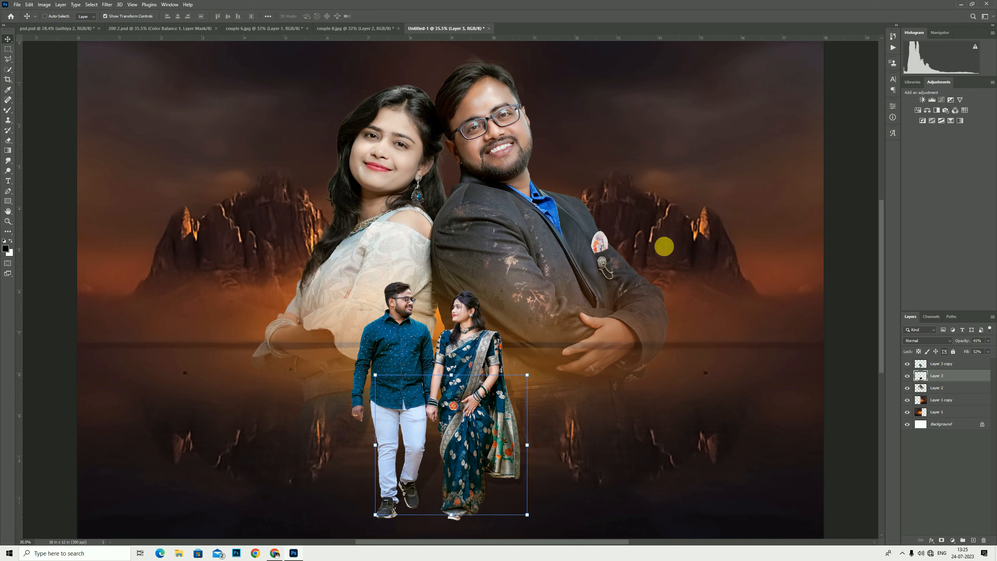
pyautogui.click(111, 5)
pyautogui.moveTo(118, 104)
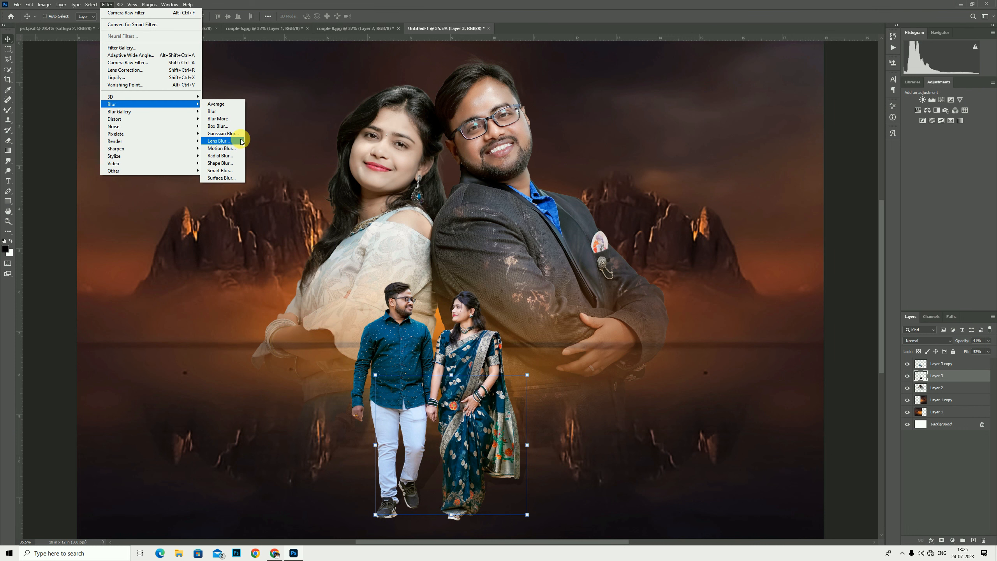
pyautogui.click(236, 134)
pyautogui.moveTo(798, 292); pyautogui.dragTo(781, 292)
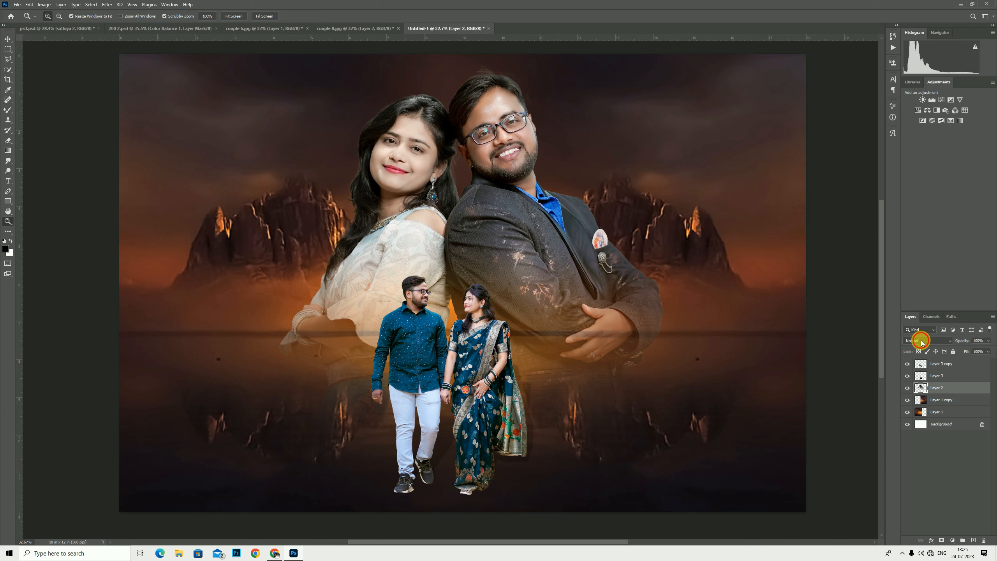
# - Set the large couple's Layer 2 to Luminosity blending with a 63% fill
pyautogui.click(928, 340)
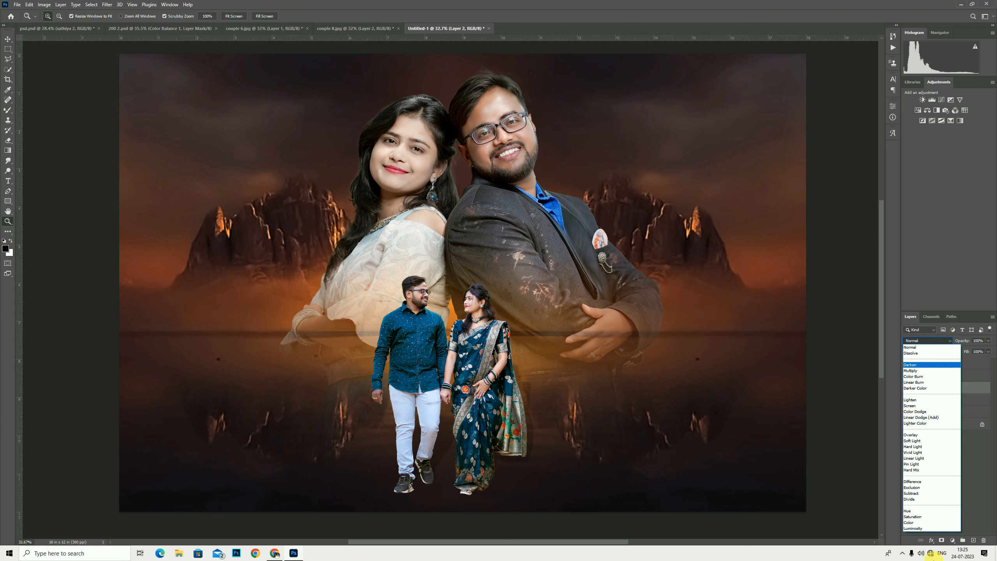
pyautogui.click(916, 529)
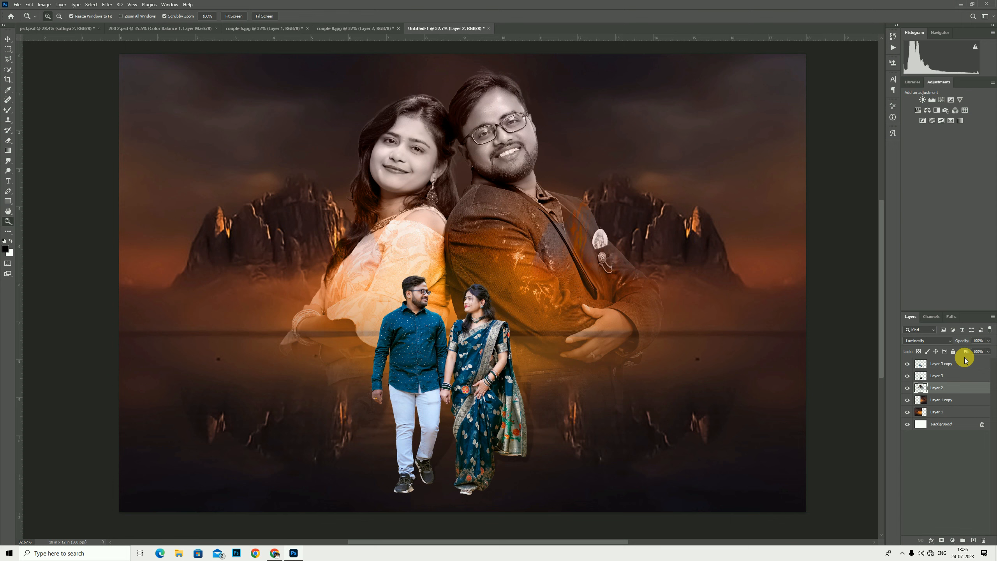
pyautogui.moveTo(968, 351); pyautogui.dragTo(952, 355)
# - Switch to the 200 2.psd document to view the finished design
pyautogui.click(228, 30)
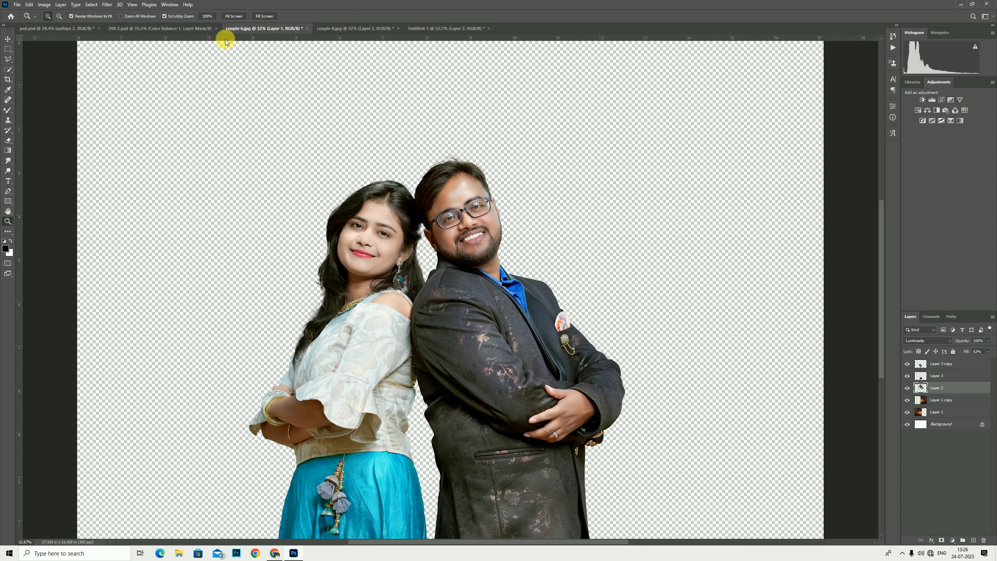
pyautogui.click(173, 28)
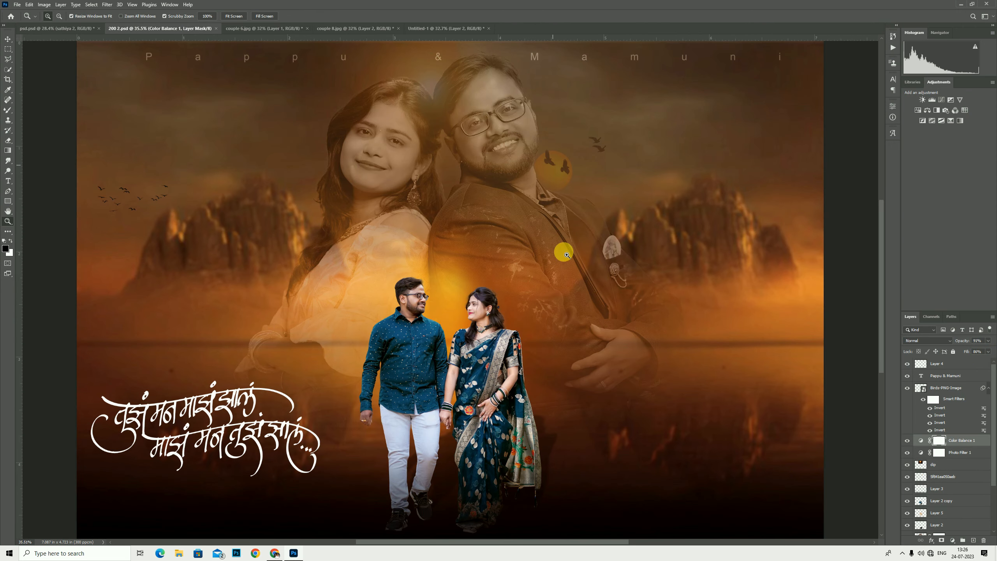